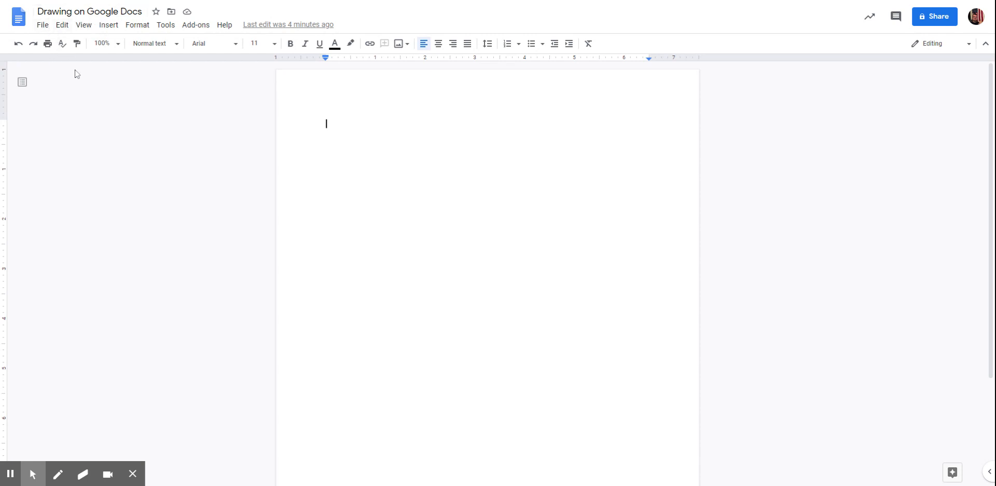
Start a new drawing in the blank document
left_click(107, 29)
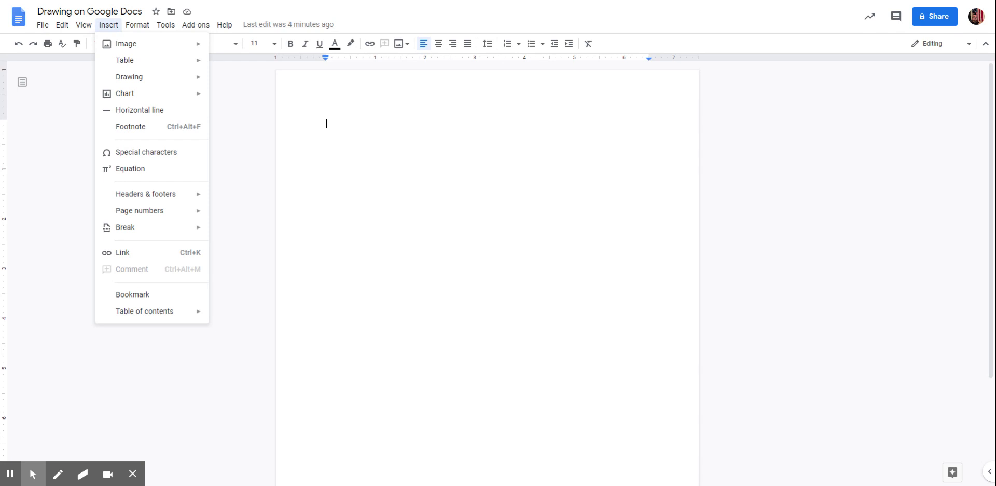
mouse_move(107, 46)
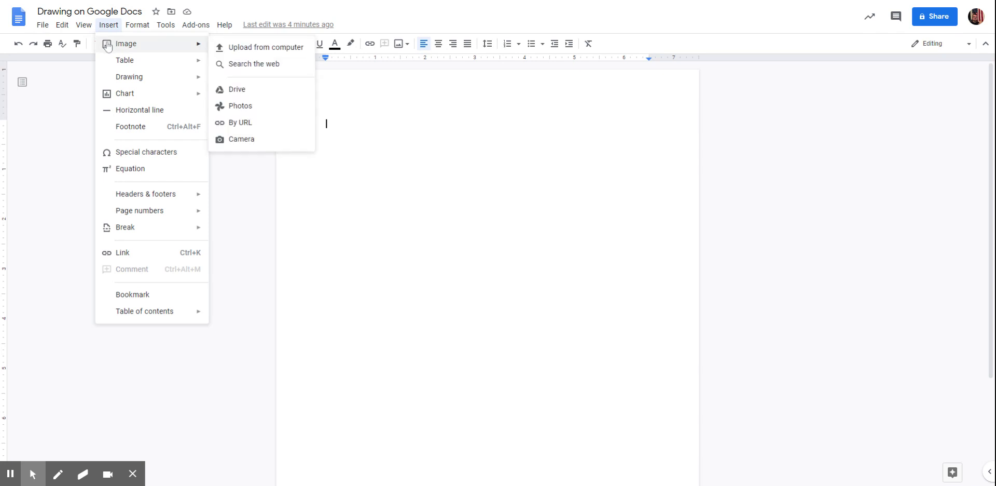
mouse_move(109, 62)
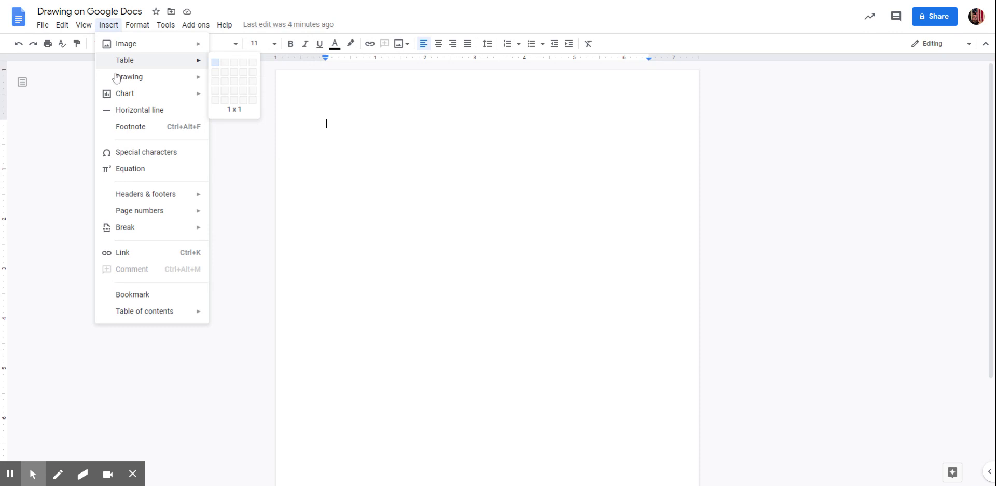
mouse_move(116, 77)
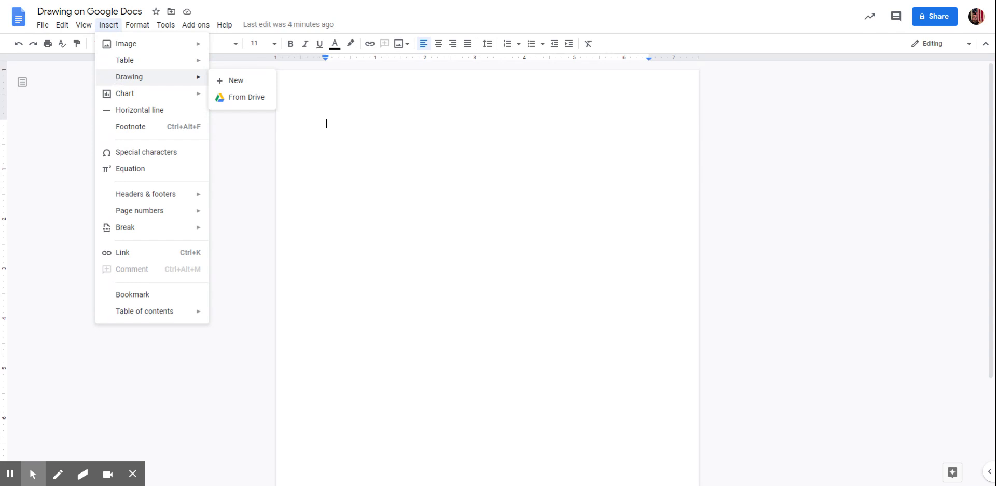
left_click(236, 81)
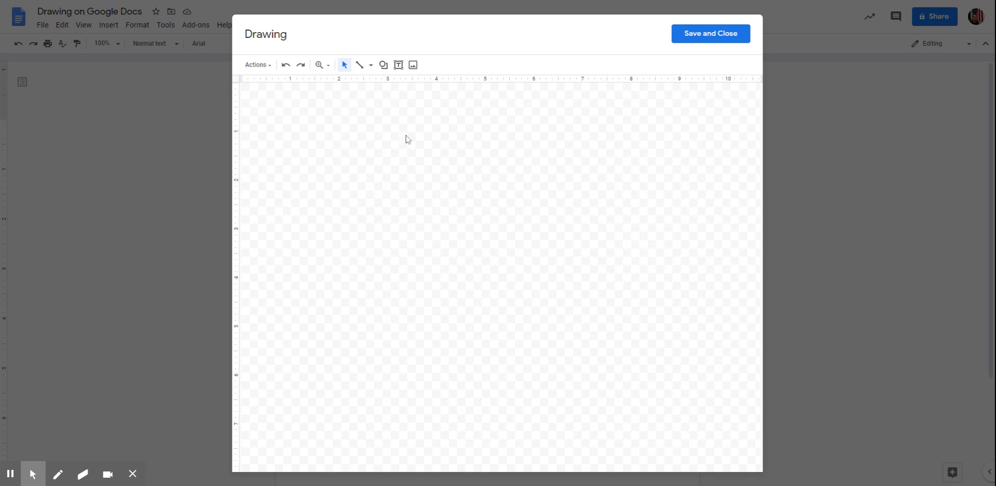
left_click(269, 70)
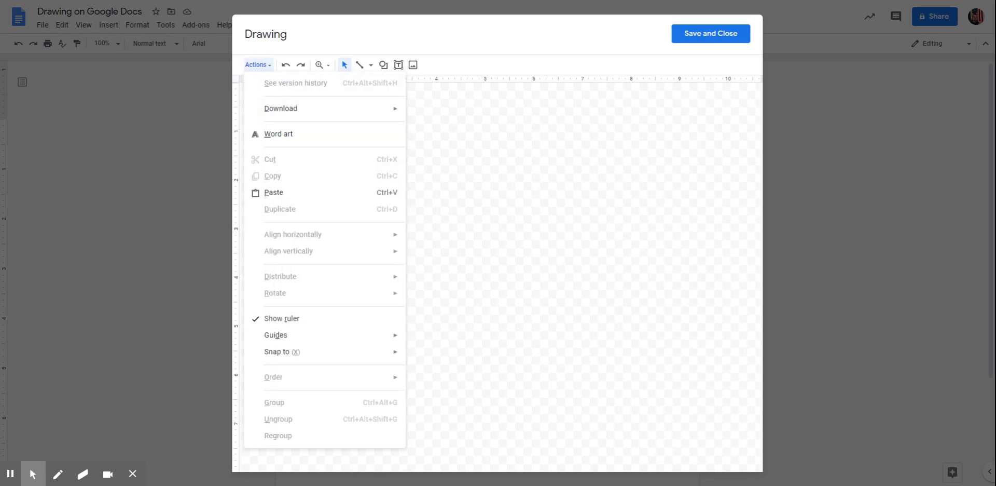
left_click(268, 63)
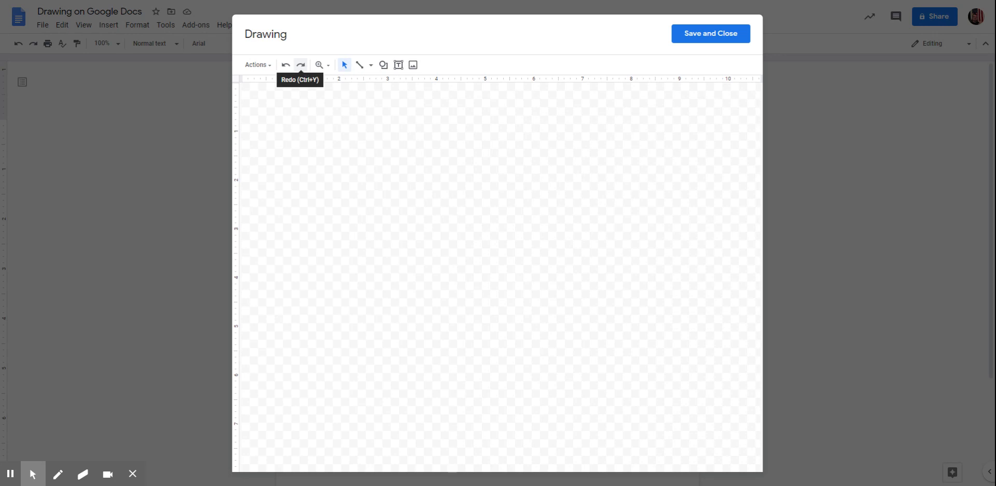
left_click(370, 66)
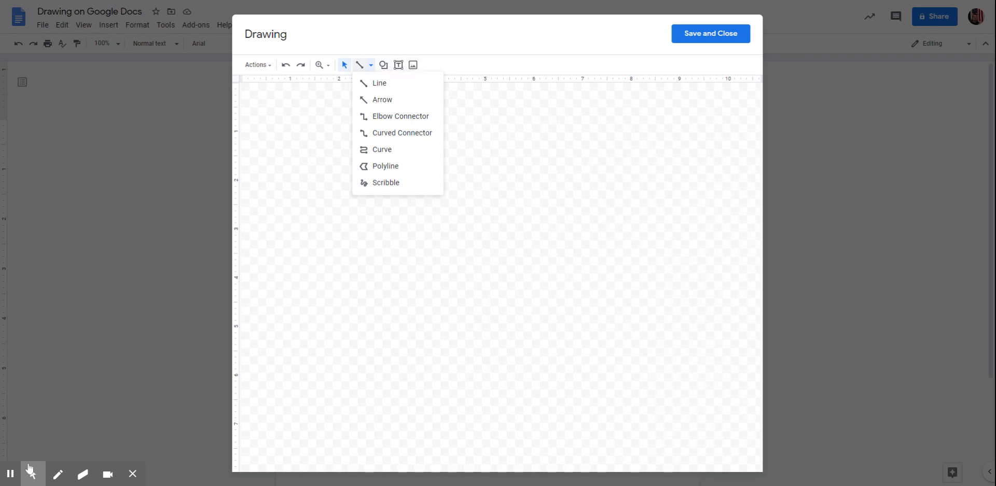
left_click(10, 472)
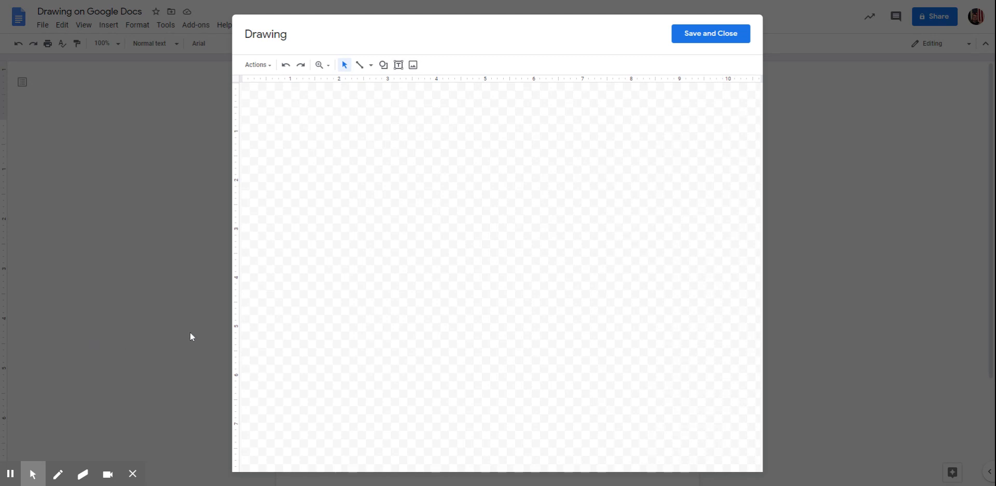
Draw a horizontal line about 5 in long, crossed near its middle by a vertical line about 4.5 in long, forming a T-chart
left_click(362, 66)
mouse_move(321, 147)
left_mouse_down()
mouse_move(371, 196)
mouse_move(434, 169)
mouse_move(564, 148)
left_mouse_up()
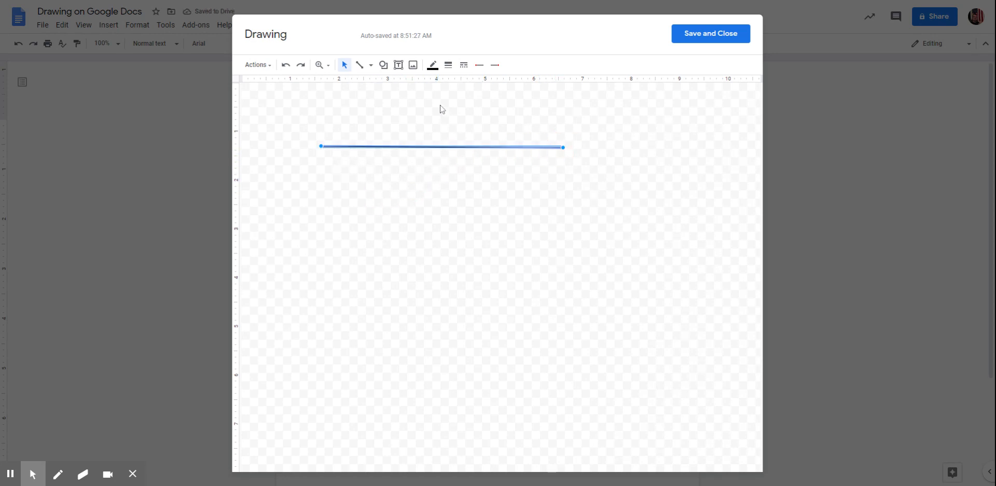
left_click_drag(432, 100, 437, 311)
left_click(437, 277)
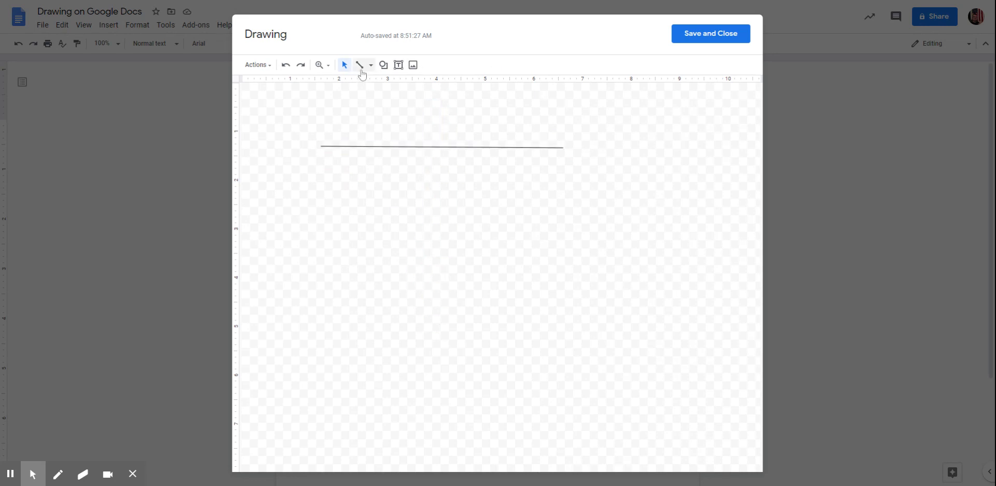
left_click_drag(426, 104, 427, 324)
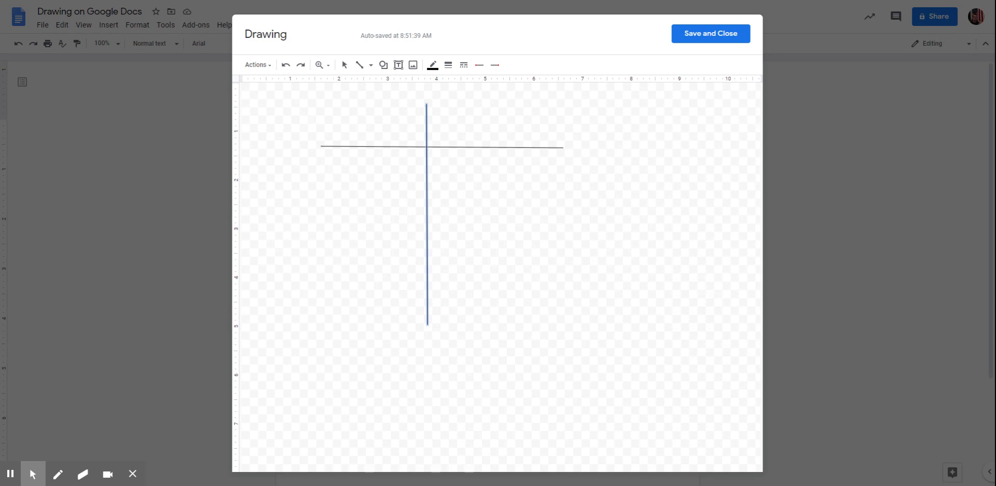
left_click(344, 65)
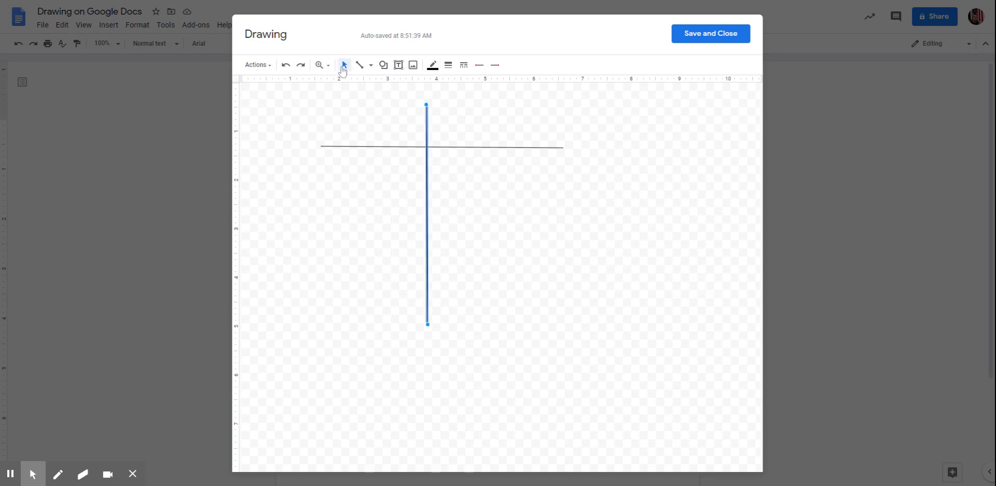
left_click(393, 199)
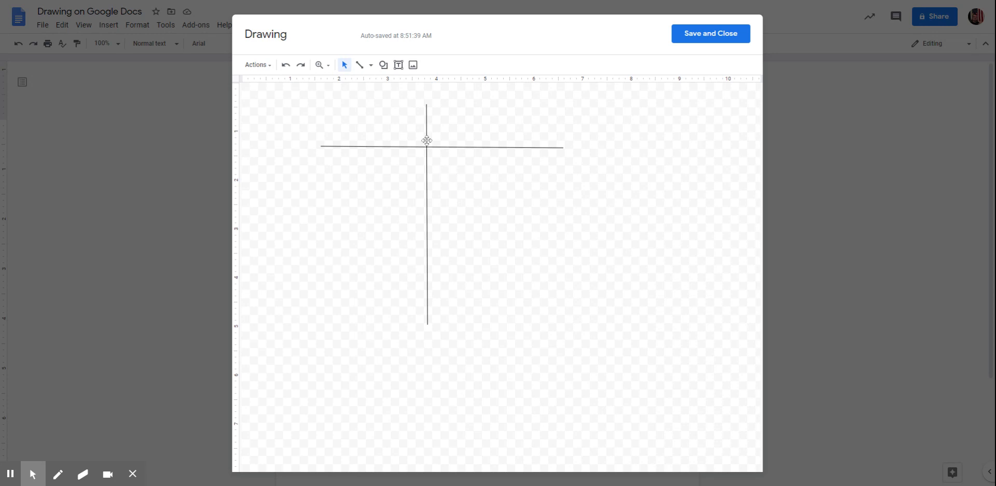
Add a text box about 2 by 0.7 in above the horizontal line, left of the vertical line, with a 4px border
left_click(398, 65)
left_click_drag(318, 106, 418, 139)
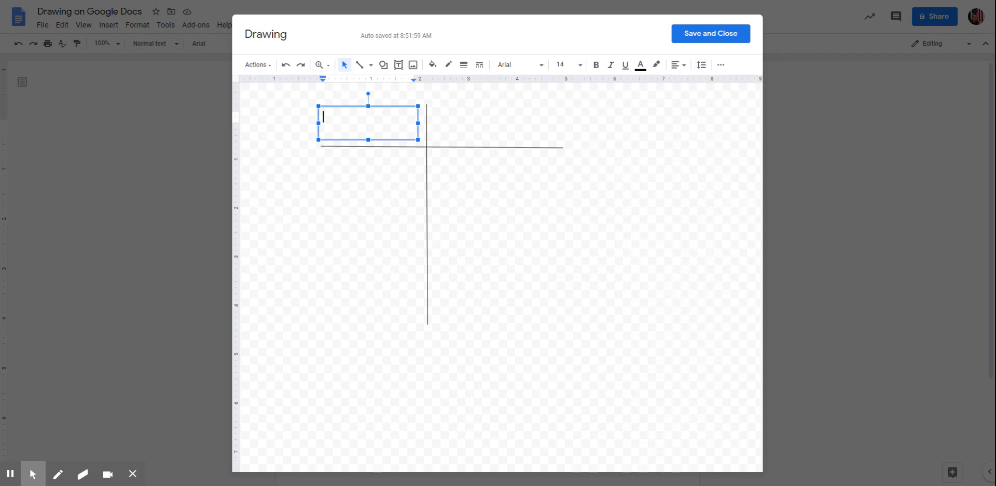
left_click(464, 67)
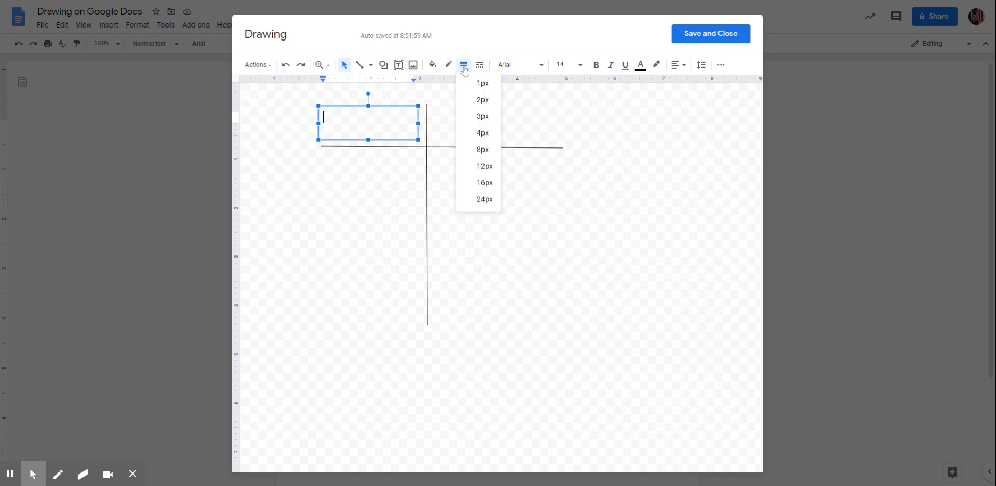
left_click(486, 139)
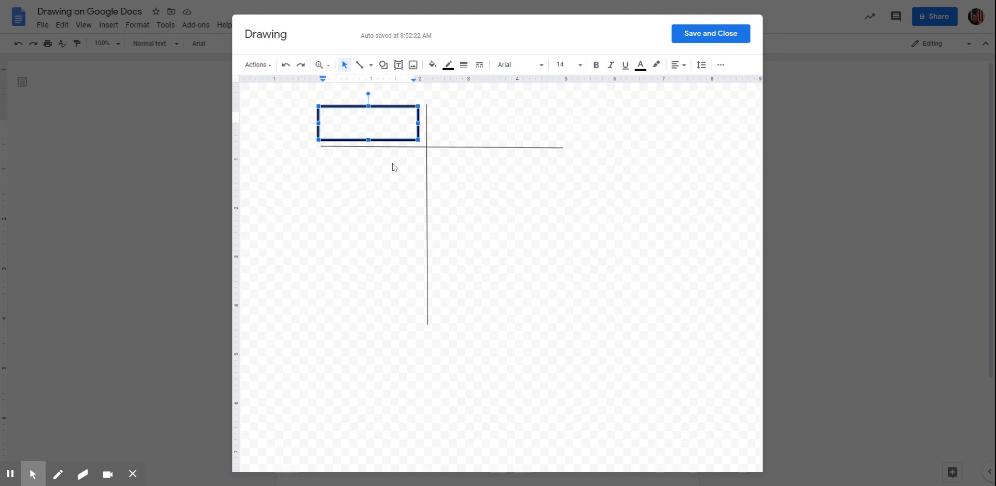
left_click(450, 137)
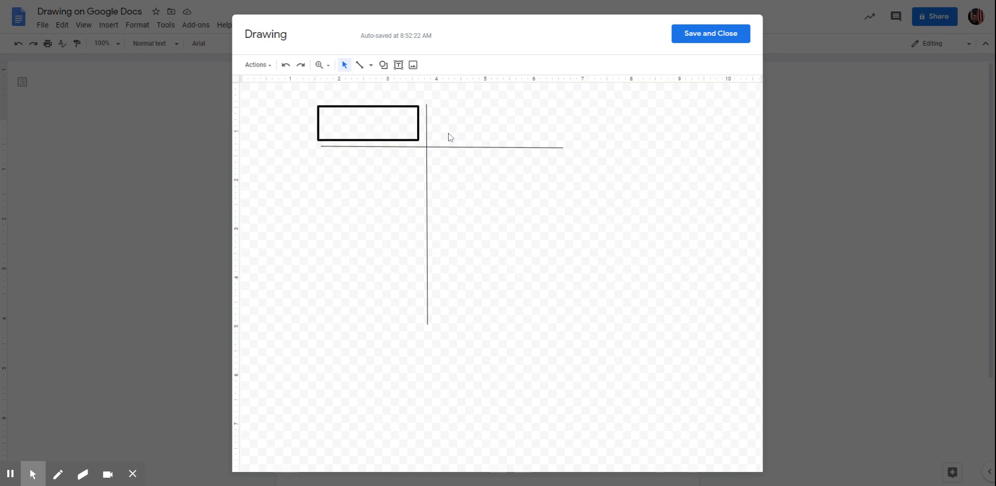
Add a heading text box about 2.5 by 0.7 in to the right of the vertical line, with a 4px border
left_click(398, 66)
left_click_drag(435, 108, 557, 139)
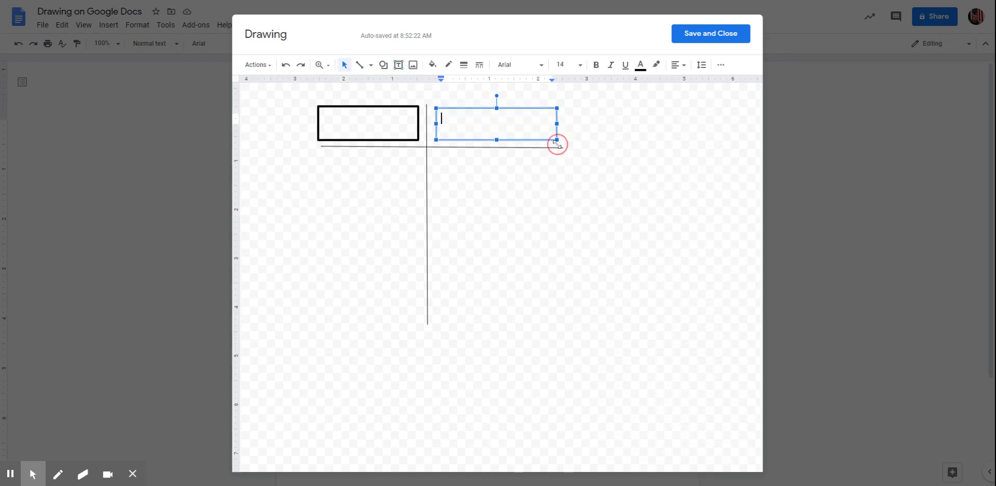
left_click(464, 66)
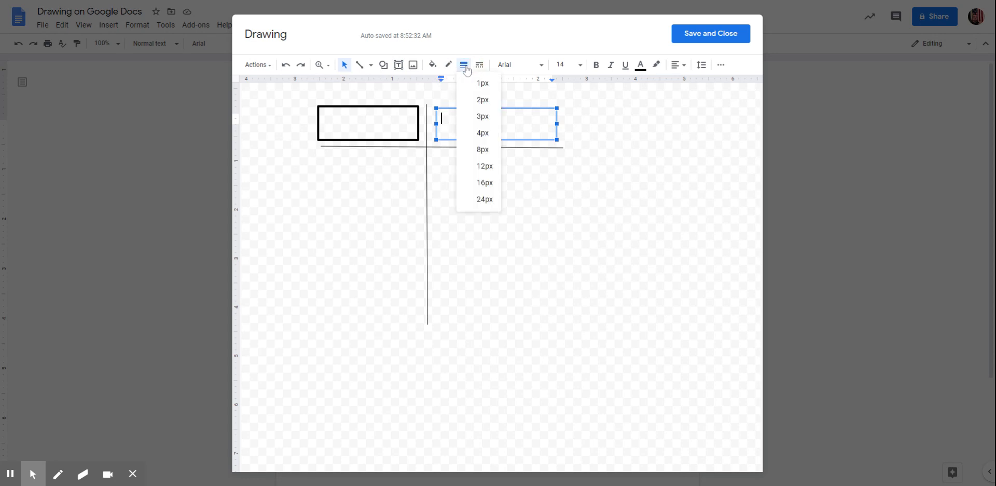
left_click(480, 133)
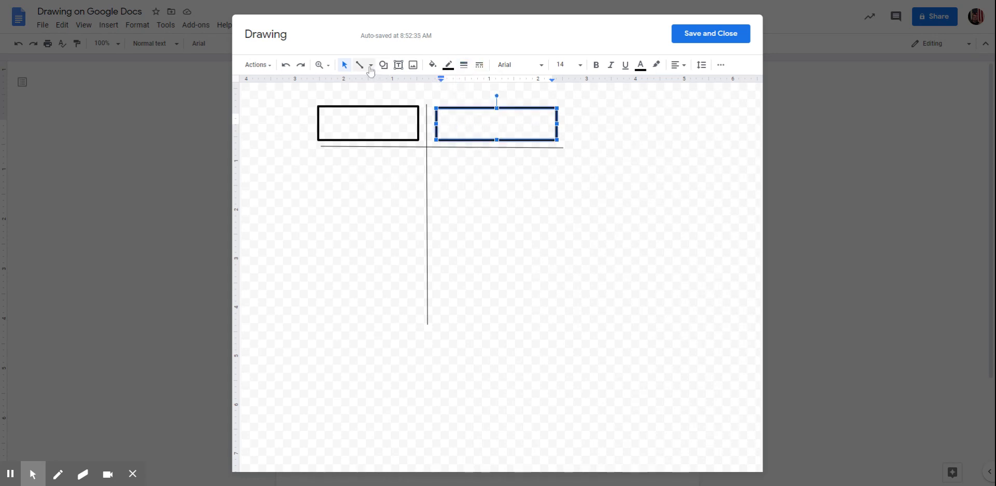
Add two tall text boxes below the horizontal line, about 2 by 3.5 in left and 2.4 by 3.4 in right of the vertical line
left_click(399, 64)
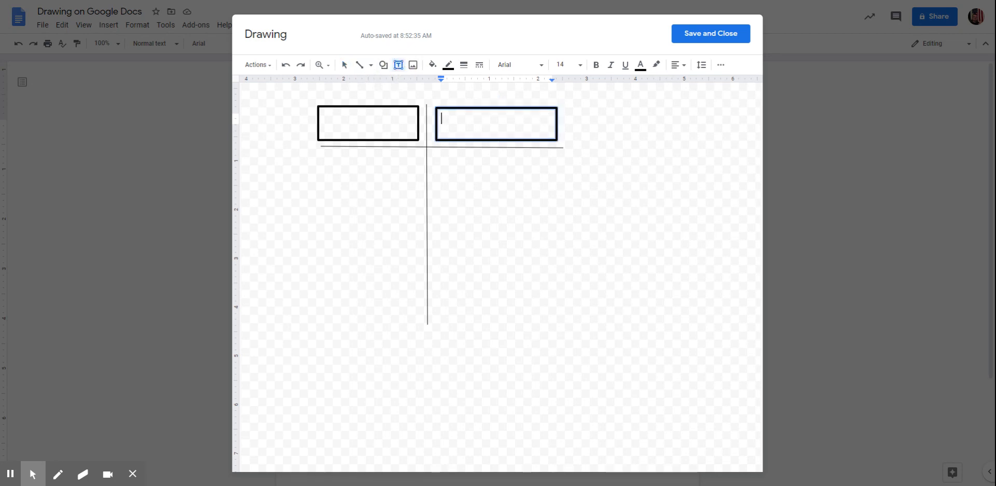
left_click_drag(319, 158, 368, 191)
left_click_drag(403, 279, 416, 326)
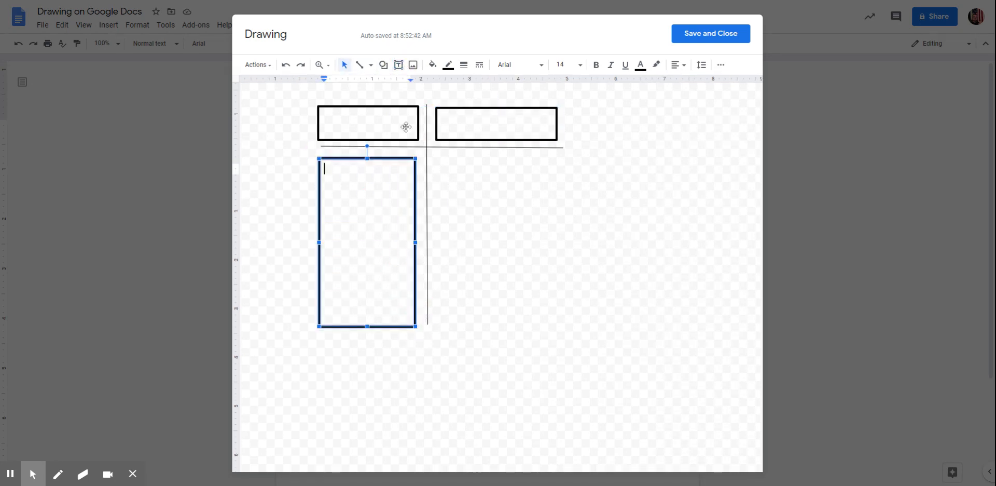
left_click(398, 64)
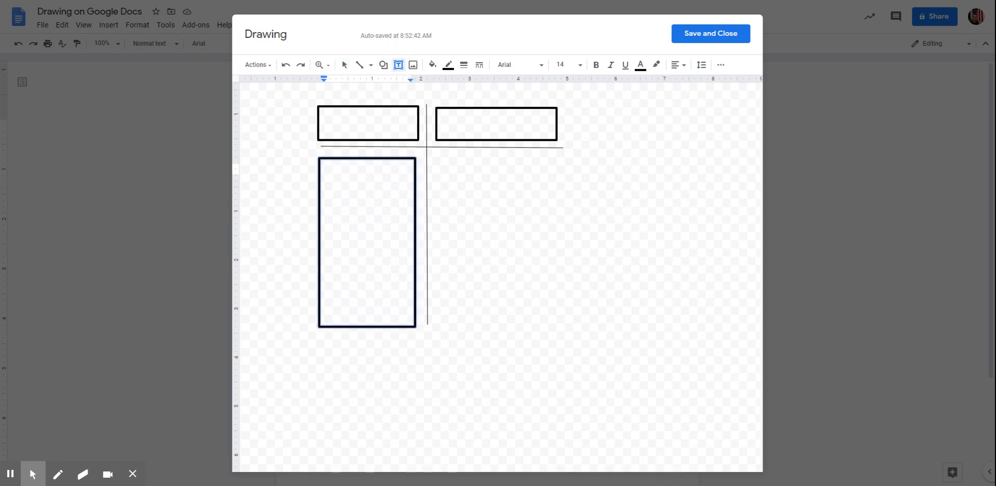
left_click_drag(440, 160, 557, 325)
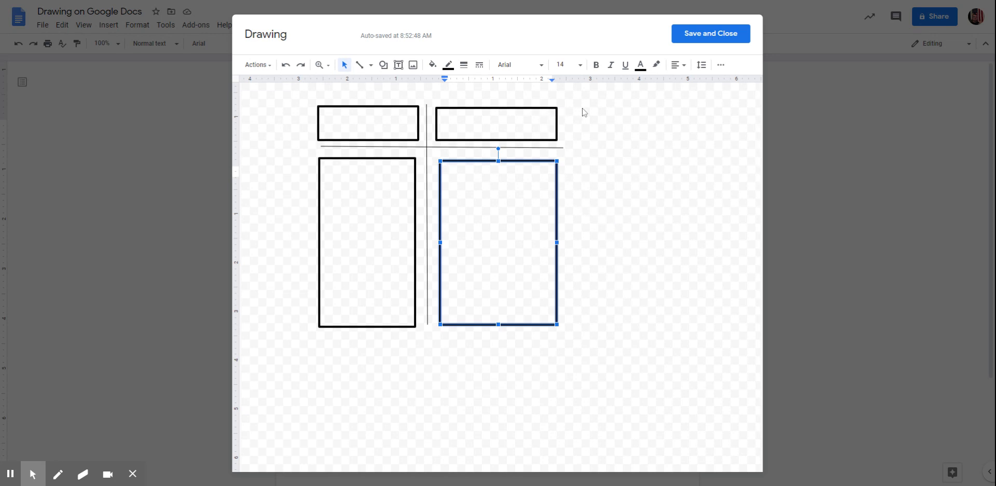
Label the left heading box General and the right heading box Precise
left_click(358, 120)
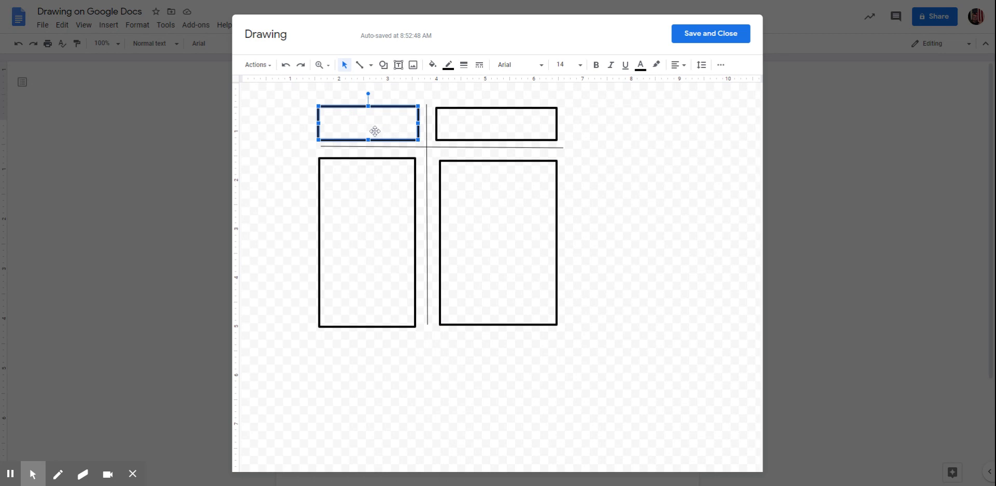
left_click(344, 121)
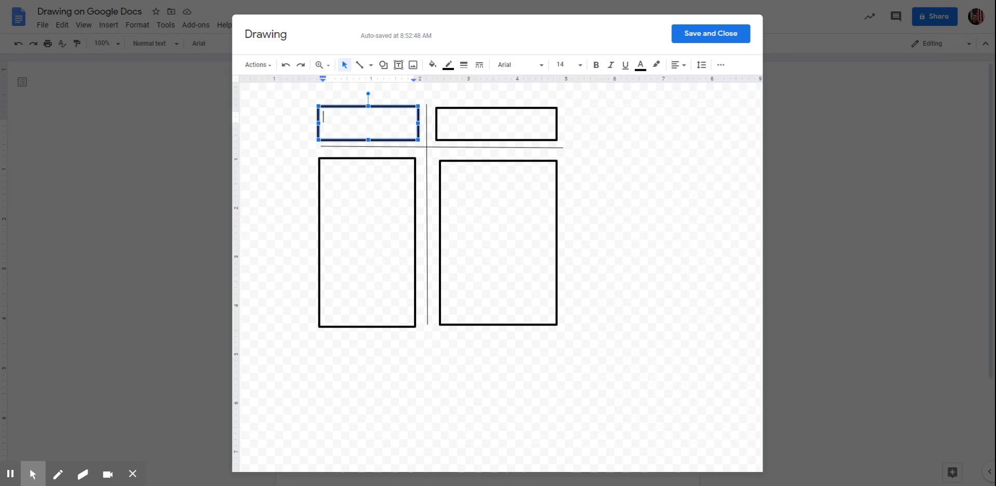
type("General")
left_click(484, 116)
type("Precise")
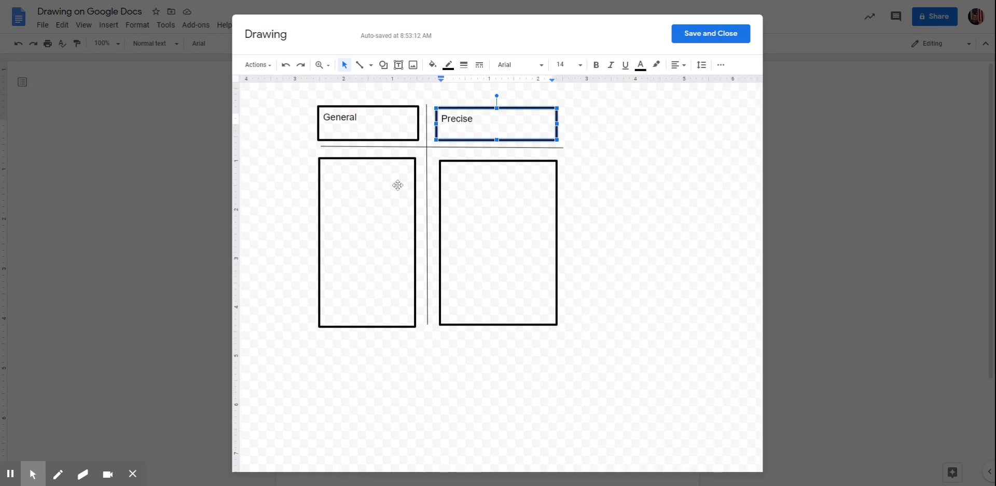
Enter House in the box under General and Mansion in the box under Precise
left_click(381, 181)
left_click(354, 186)
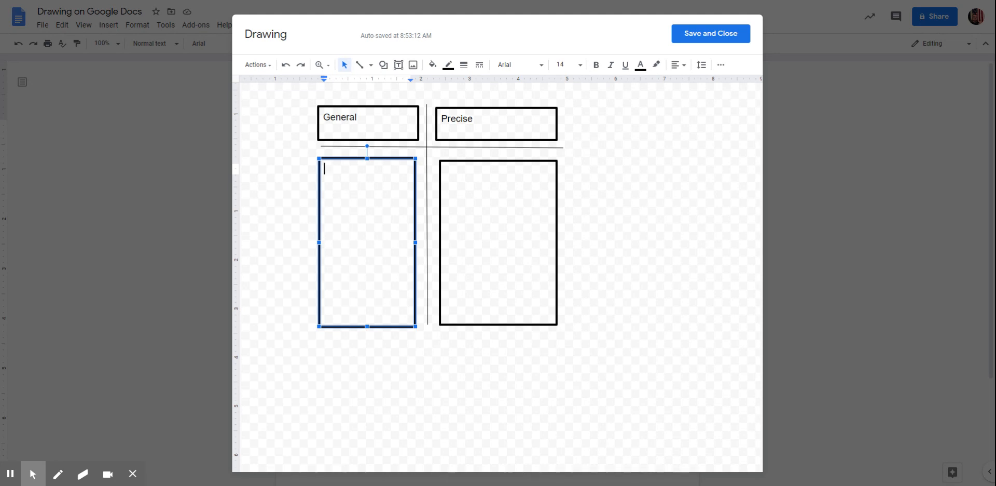
type("House")
left_click(475, 171)
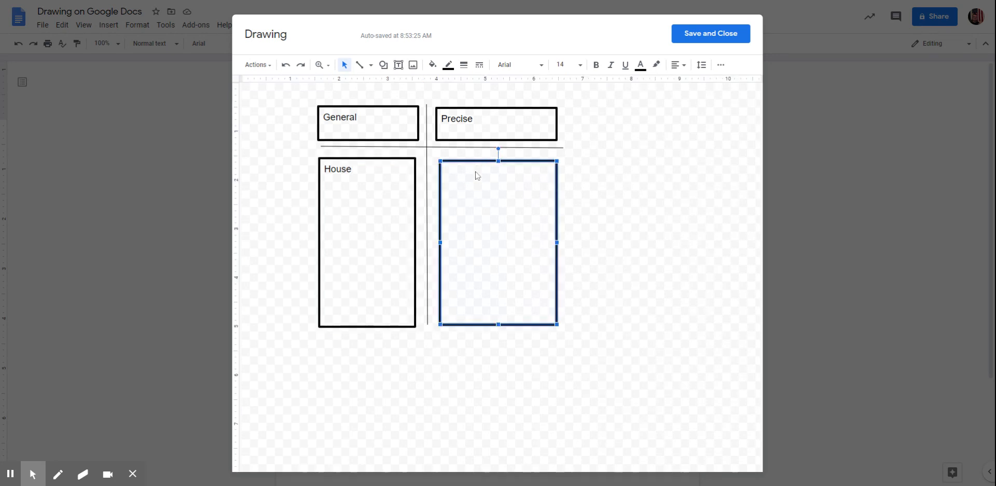
type("Mansion")
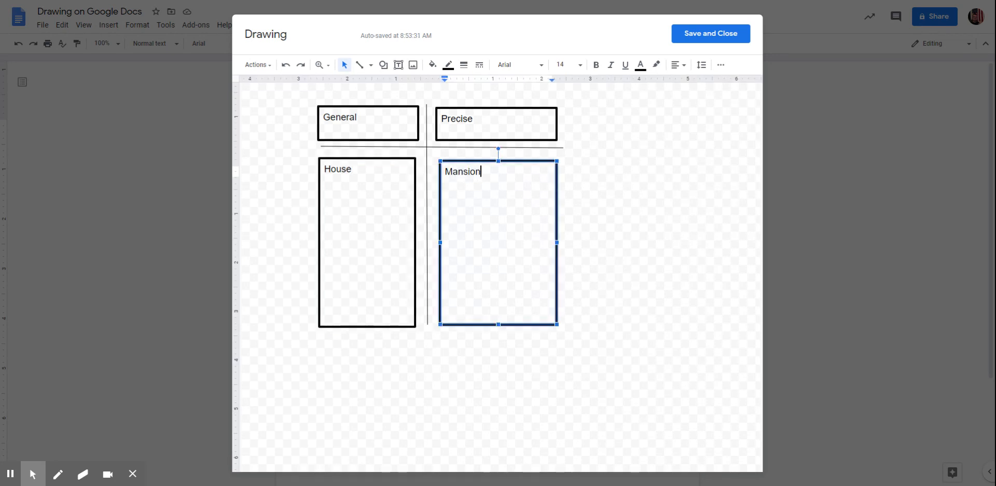
Add Car on a new line below House and Ford Truck below Mansion, and save the drawing into the document
left_click(396, 197)
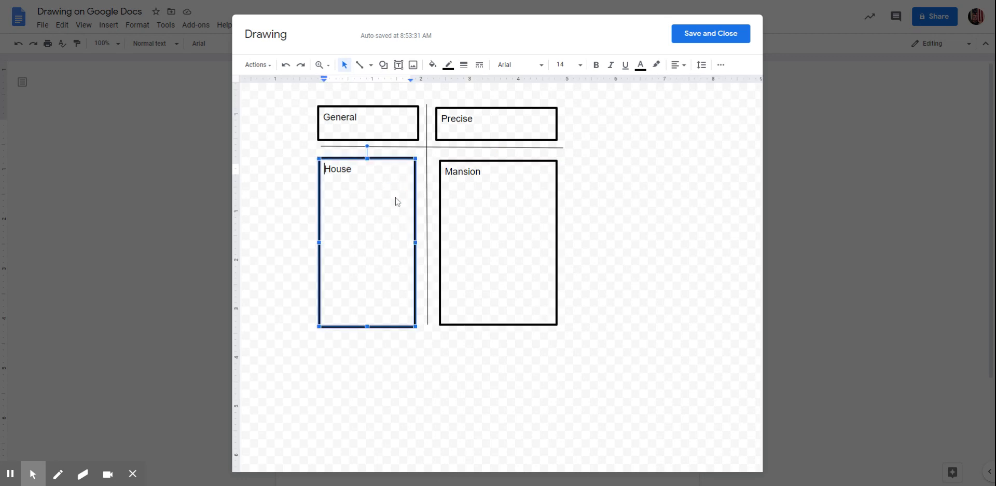
left_click(385, 175)
key("Return")
type("Car")
left_click(495, 189)
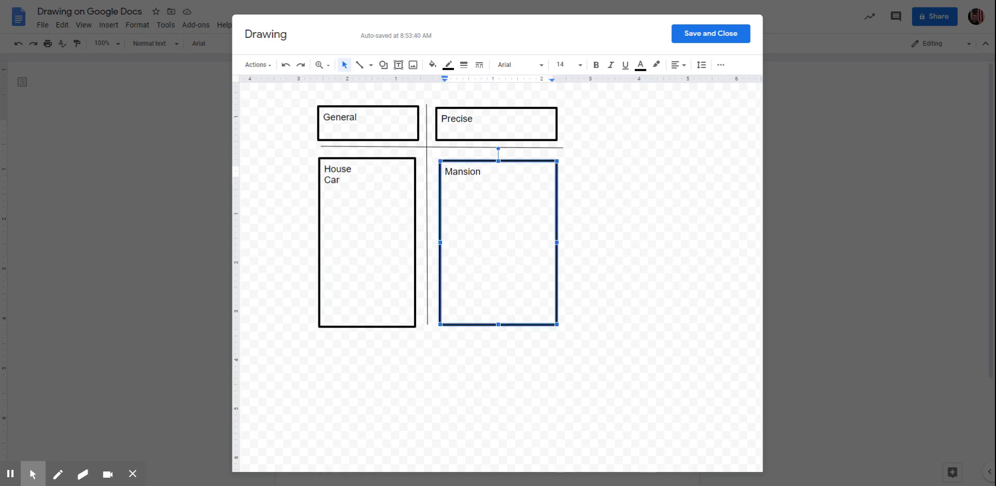
left_click(495, 183)
key("Return")
type("Ford Truck")
left_click(699, 34)
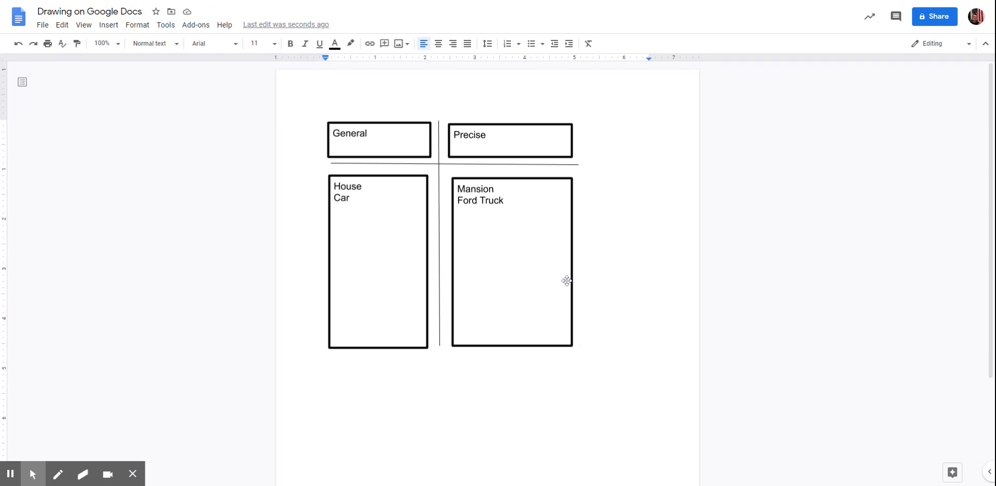
Reopen the inserted T-chart drawing for editing, and save and close it without changes
left_click(542, 270)
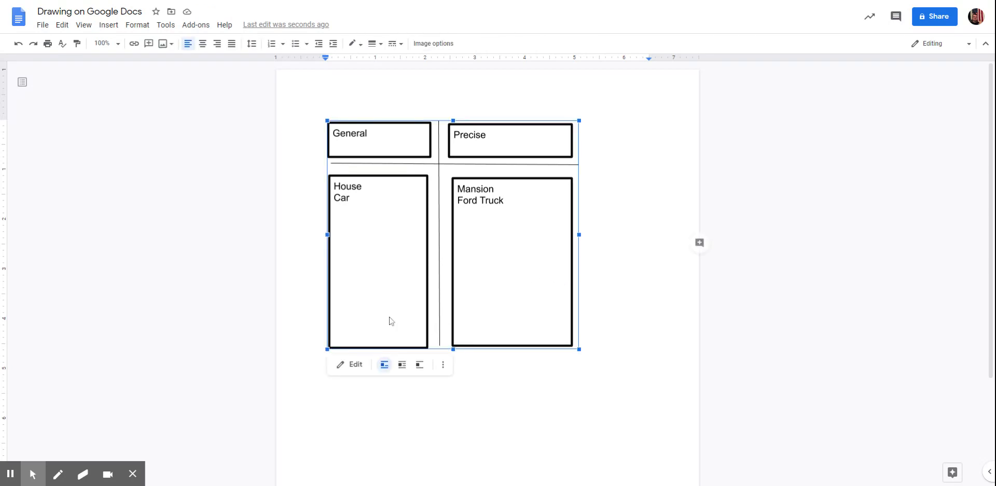
left_click(345, 365)
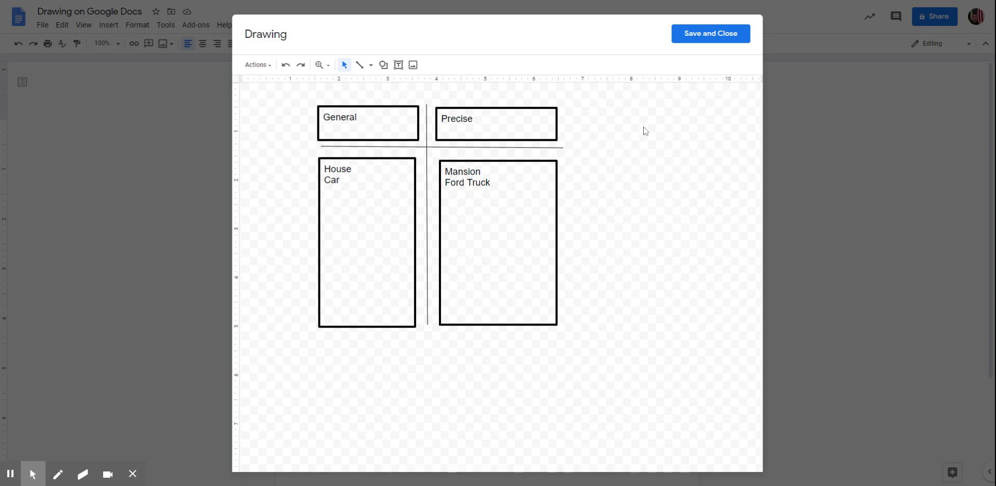
left_click(713, 33)
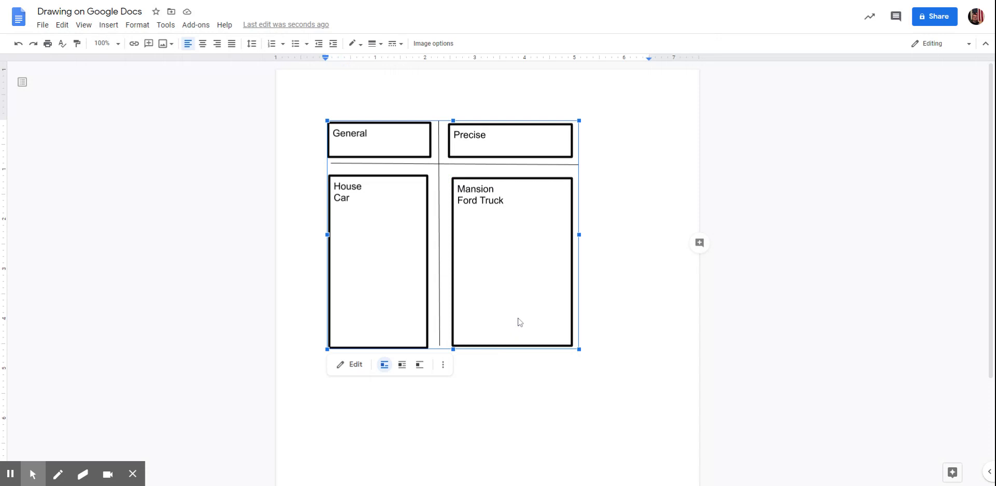
Delete the T-chart drawing from the document and undo the deletion
key("Delete")
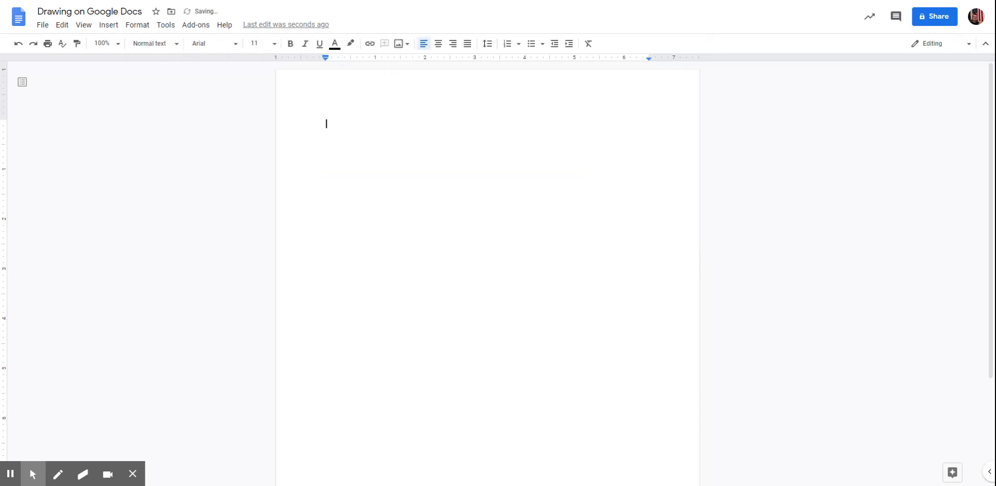
left_click(17, 43)
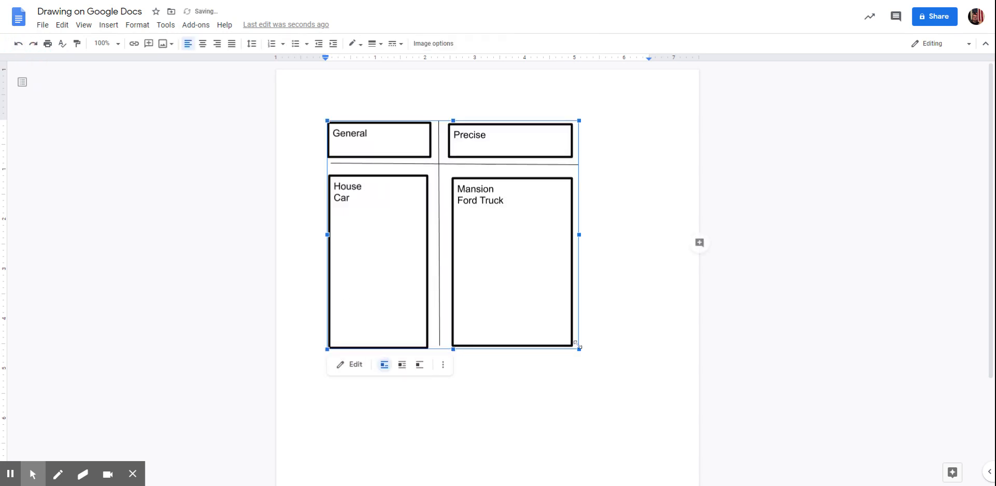